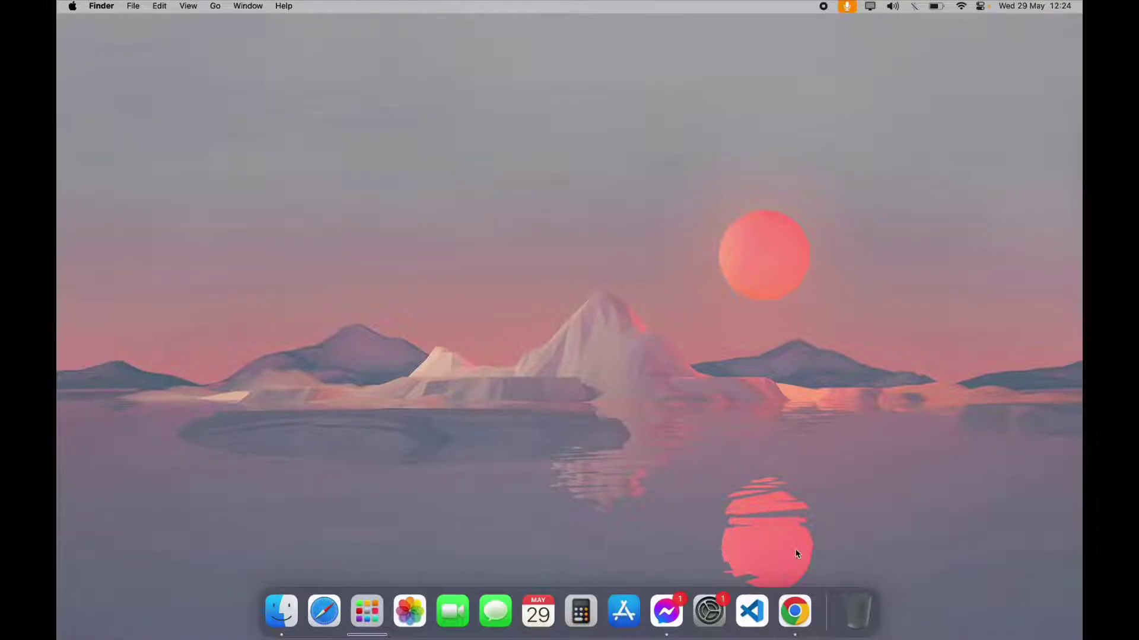
Launch Chrome from the Dock and search Google for 'zf finance login'.
left_click(794, 610)
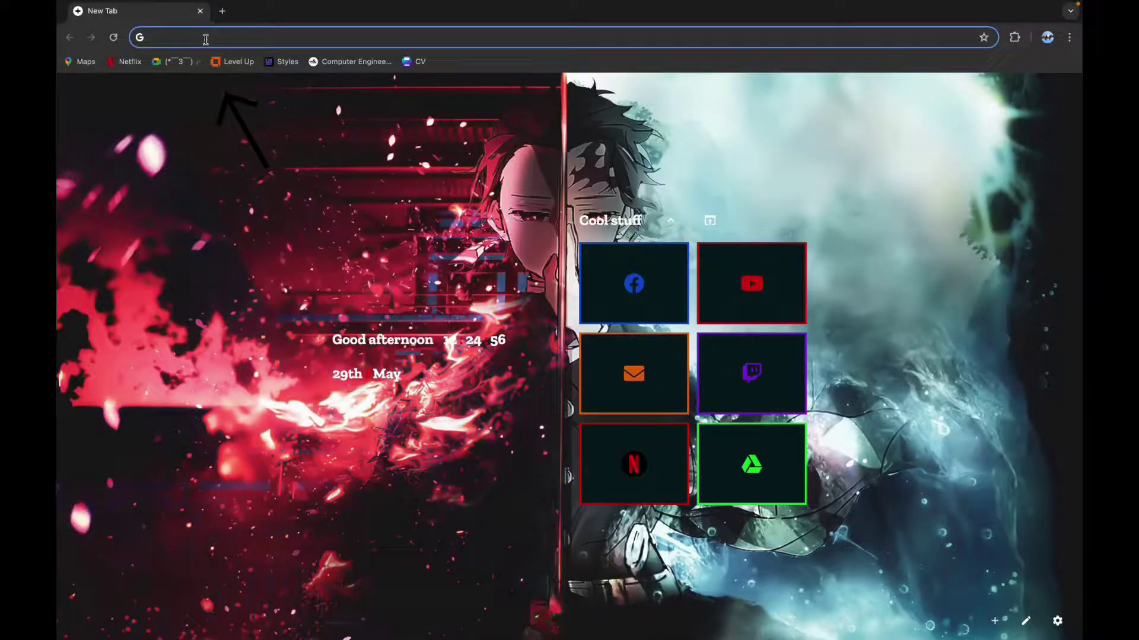
type("zf f")
key("Return")
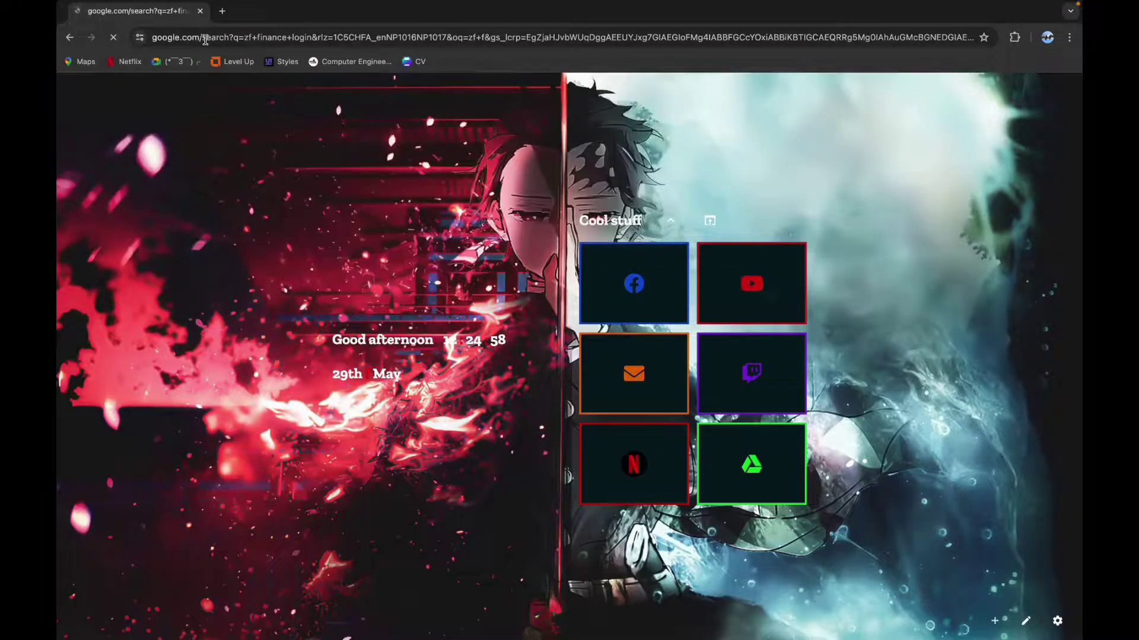
scroll(165, 261, "down", 1)
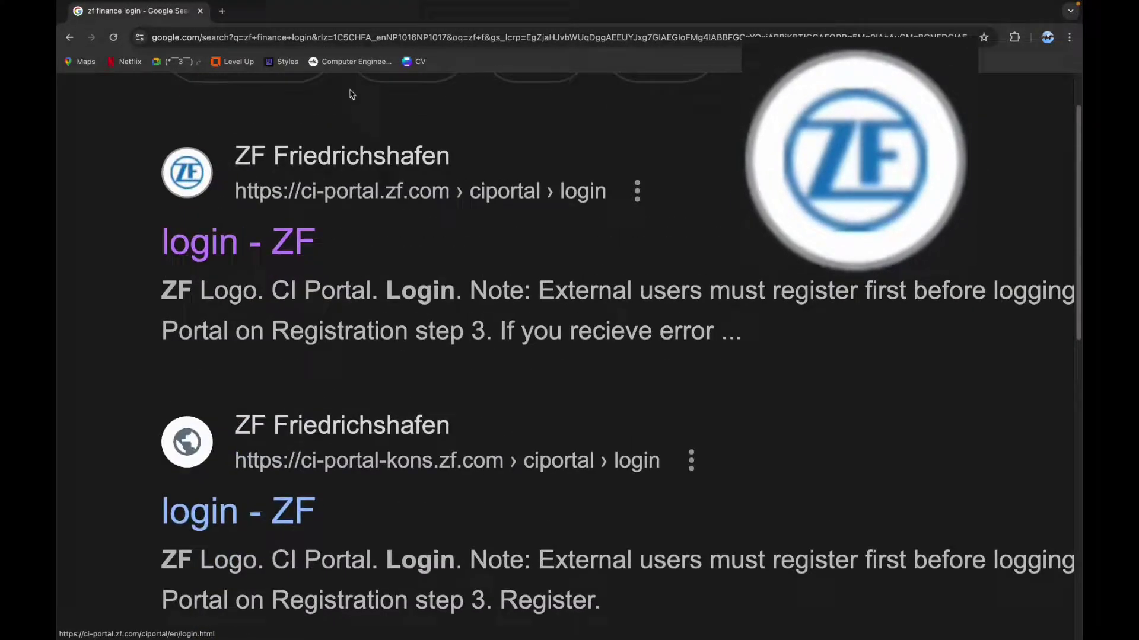
Open a ZF login page from the search results.
left_click(214, 170)
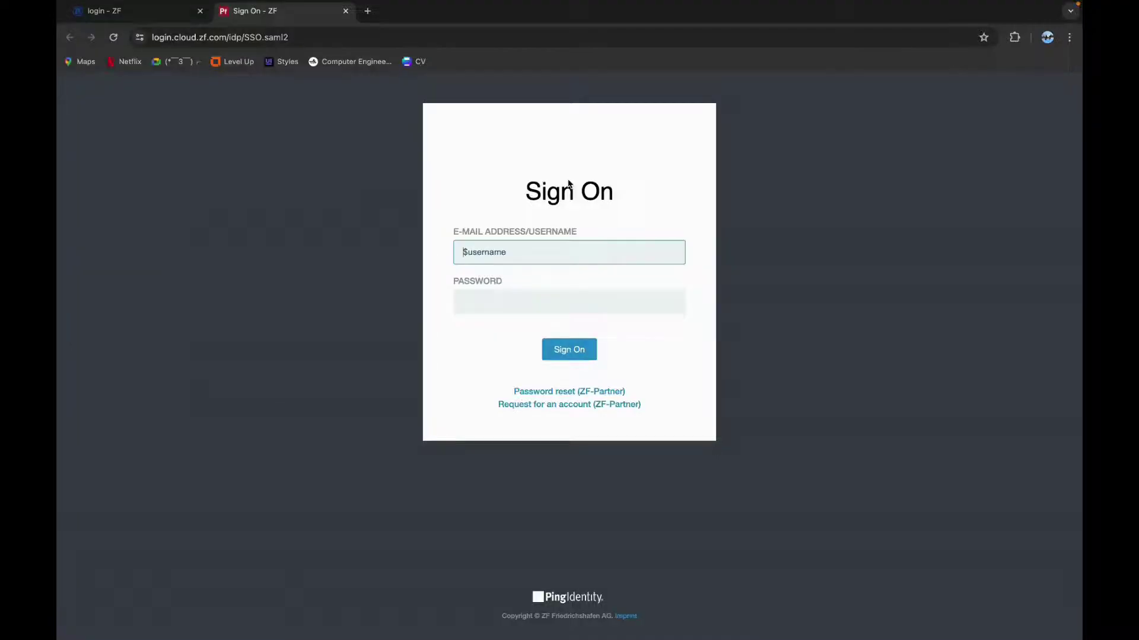
Replace the $username placeholder with 'hfjgk' and enter the password.
left_click(513, 253)
left_click_drag(514, 253, 437, 254)
type("hfjgk")
left_click(516, 302)
type("hfjg")
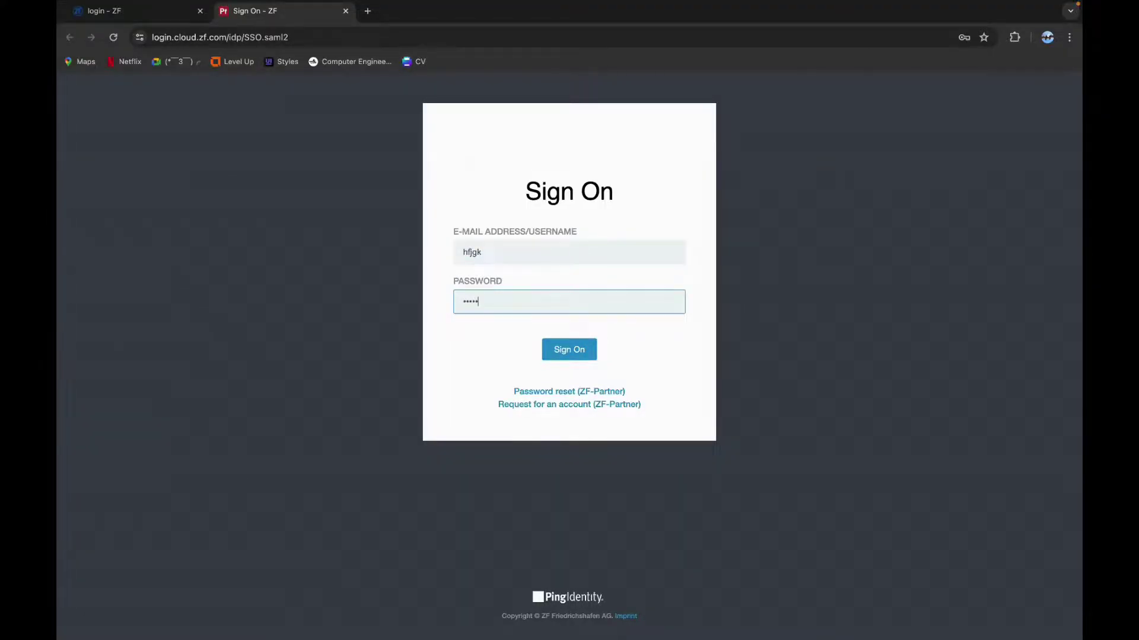